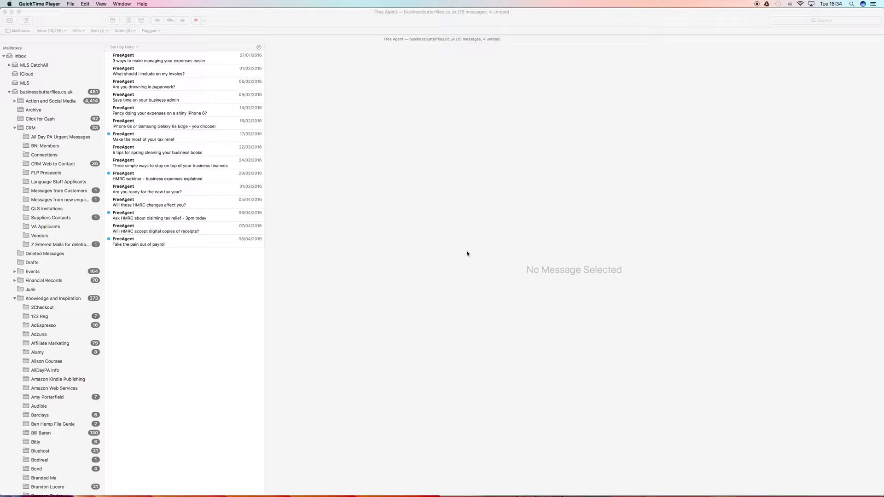
- Select all 15 FreeAgent messages in the Free Agent mailbox
scroll(52, 380, down, 2)
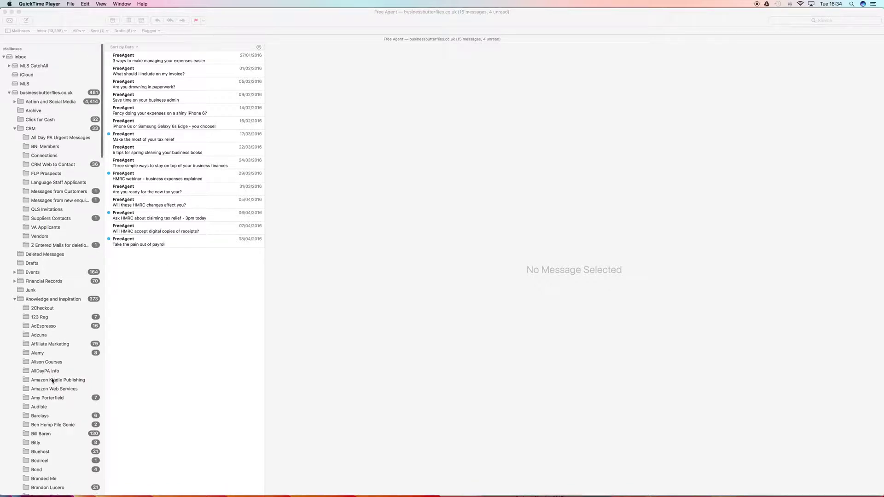
scroll(52, 380, up, 2)
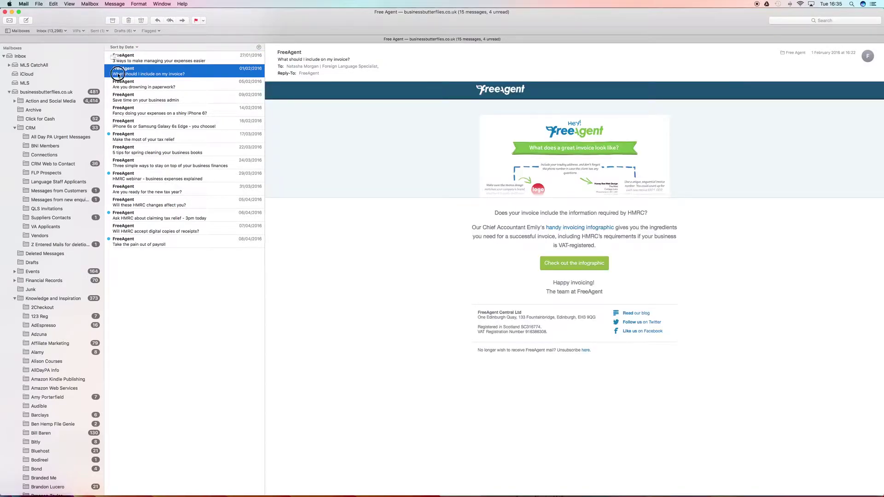
drag(217, 242, 162, 63)
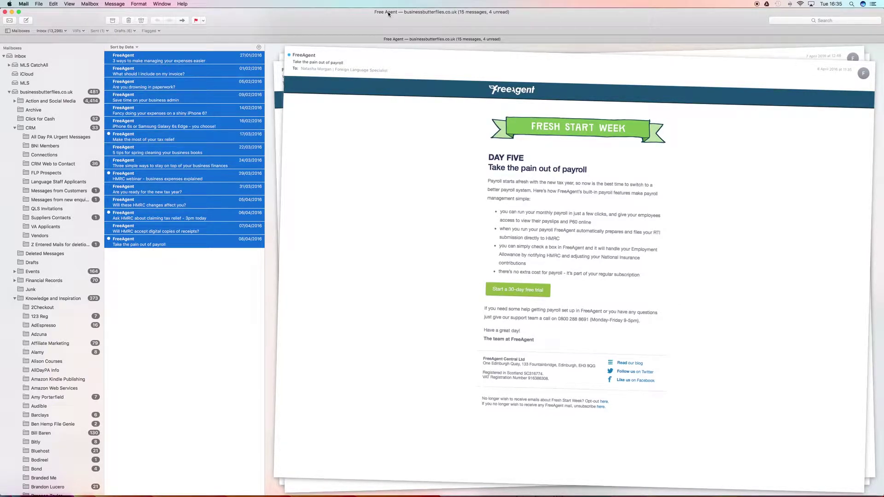
- Export the 15 selected messages as PDFs into a newly created 'FreeAgent 2016' folder
click(39, 4)
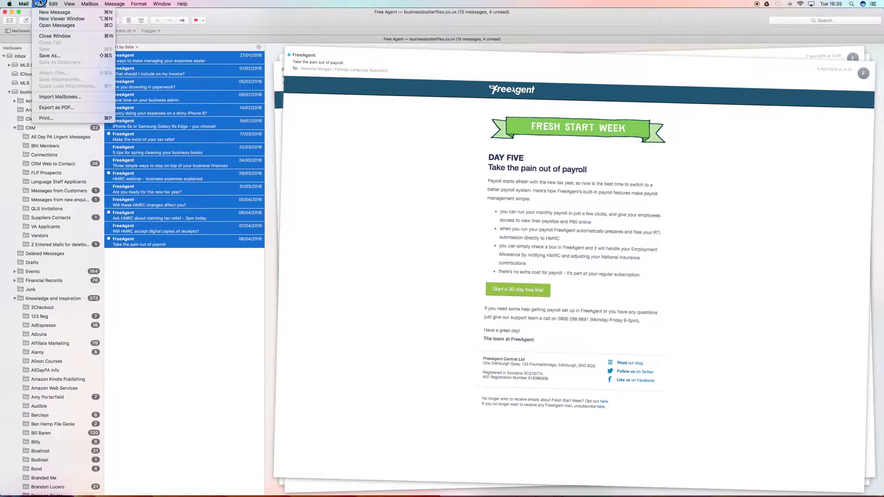
click(50, 107)
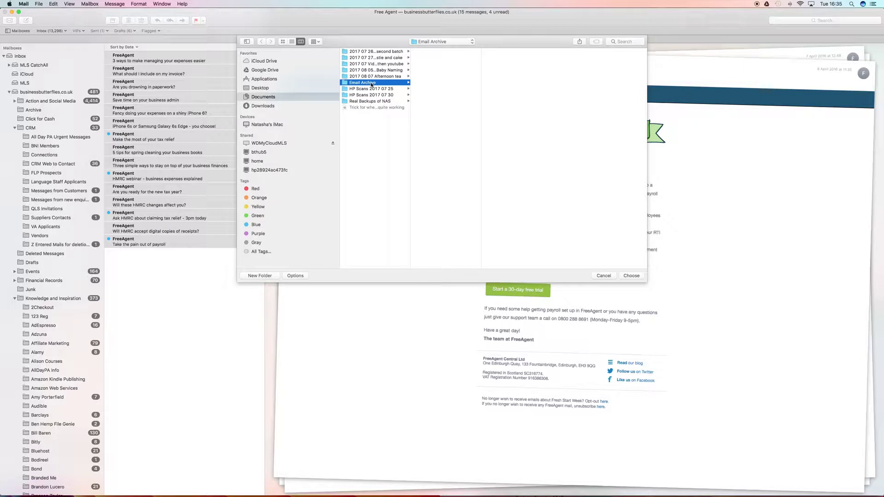
click(264, 276)
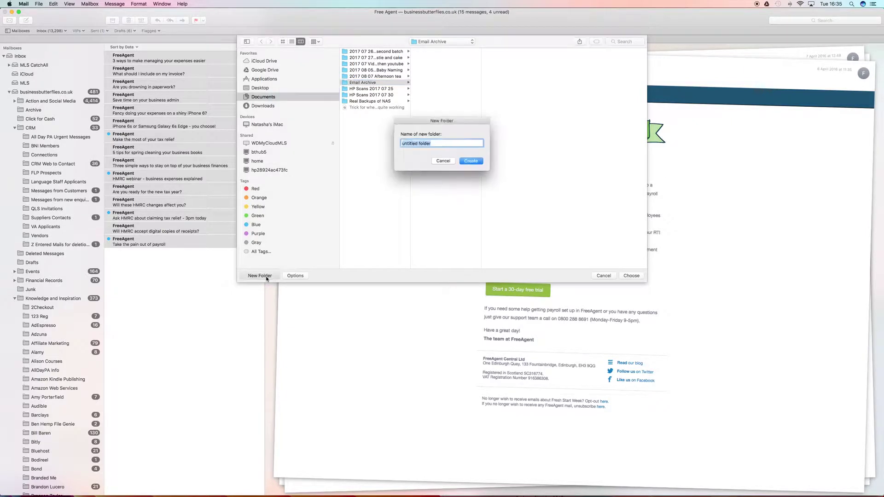
text(FreeA)
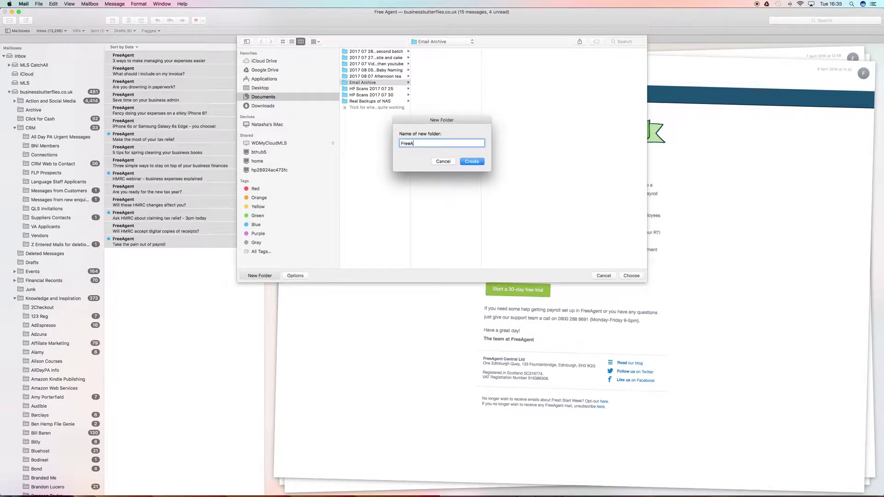
text(gent 2016)
click(474, 162)
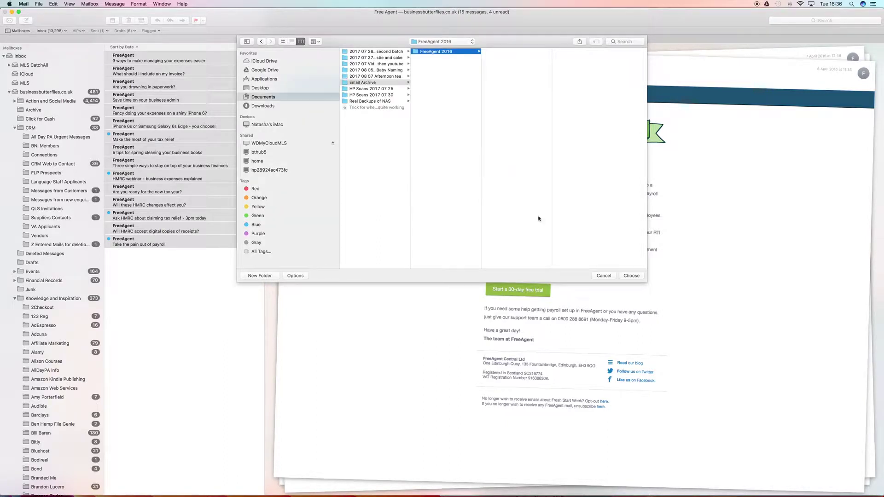
click(631, 276)
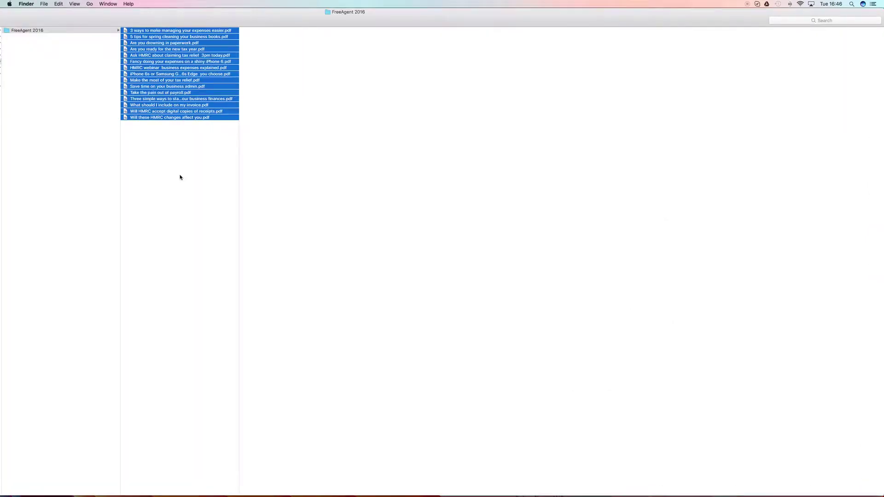
click(179, 174)
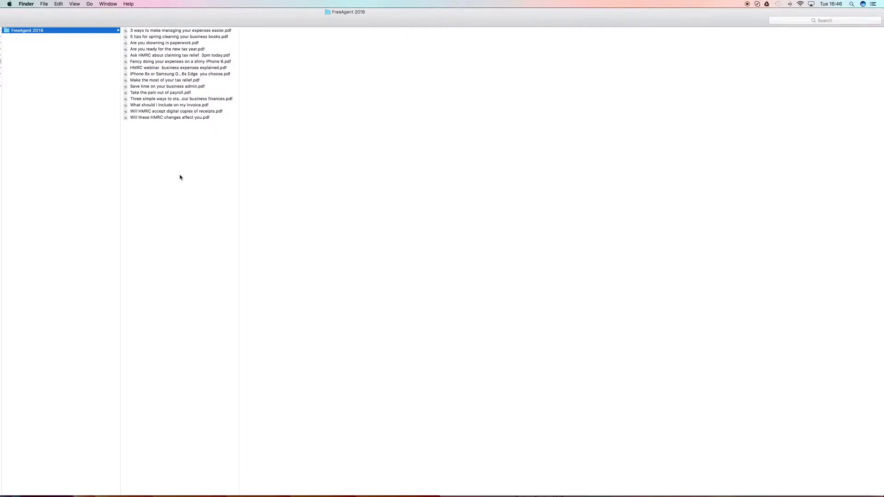
- Select all 15 exported PDFs and start a batch rename of the 15 items
drag(180, 177, 152, 45)
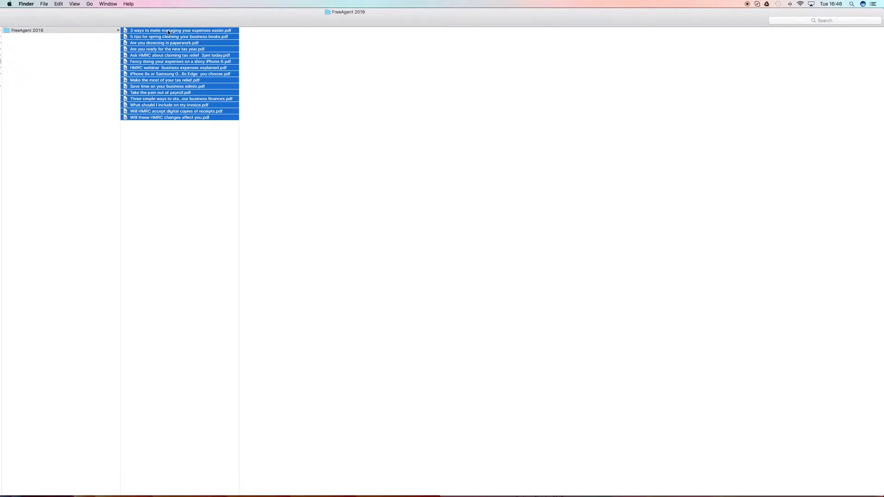
right_click(155, 74)
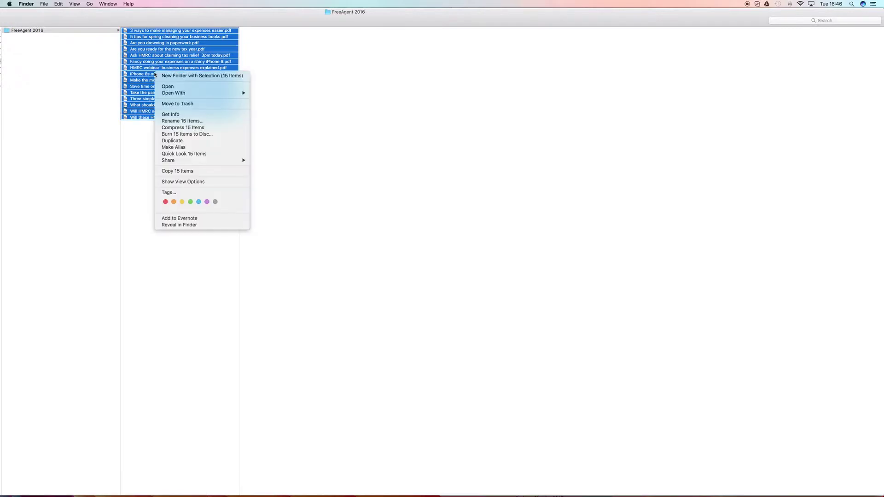
click(179, 121)
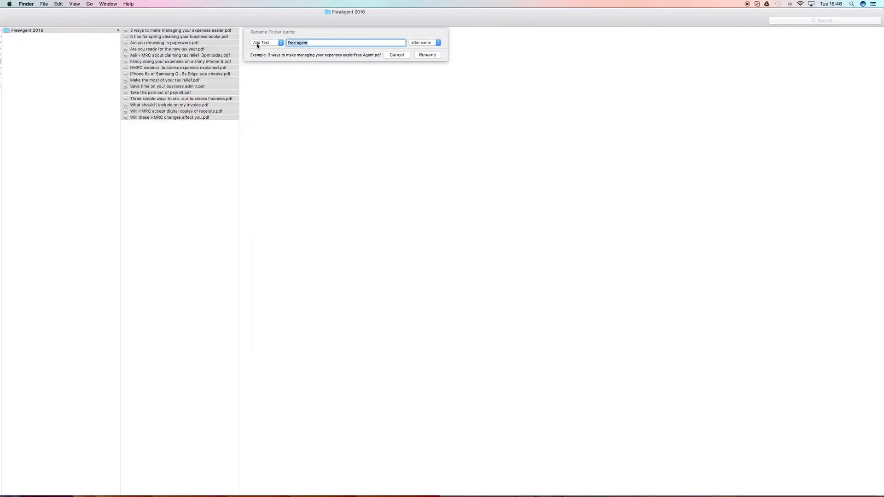
- Set the added text to 'FreeAgent', placed before the name, and apply it
click(299, 43)
key(BackSpace)
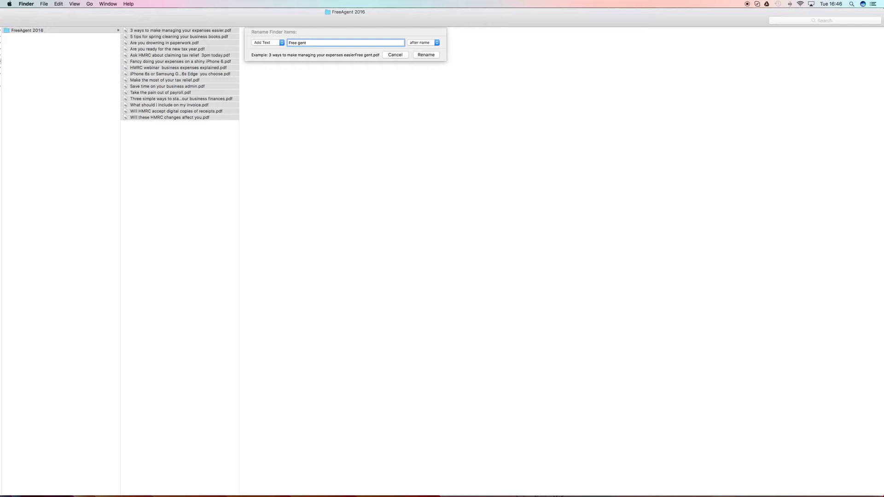
key(BackSpace)
text(A)
click(416, 42)
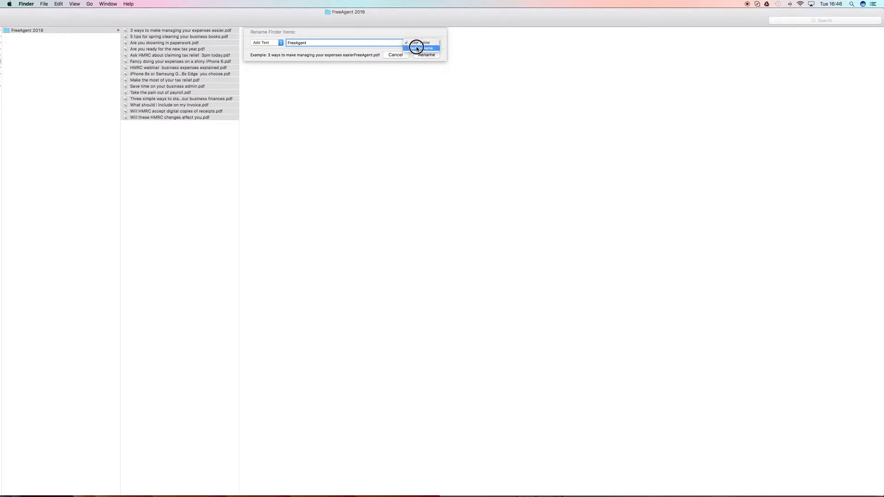
click(416, 48)
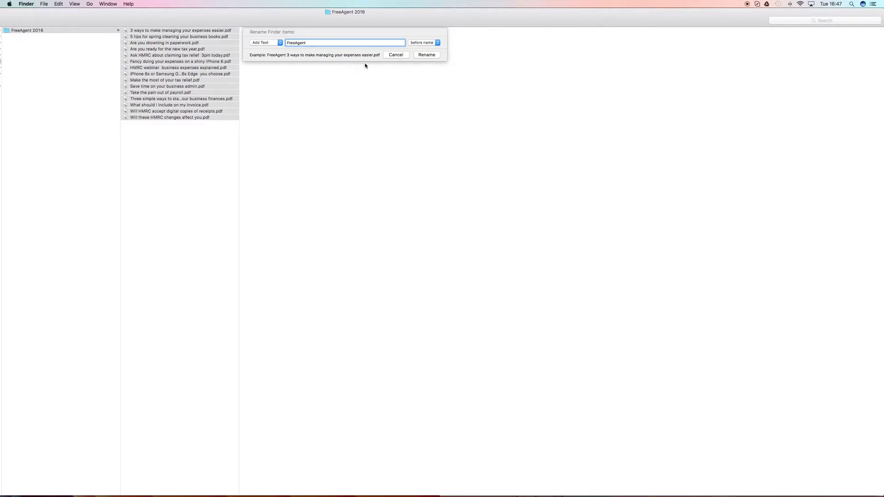
drag(430, 54, 369, 50)
click(428, 56)
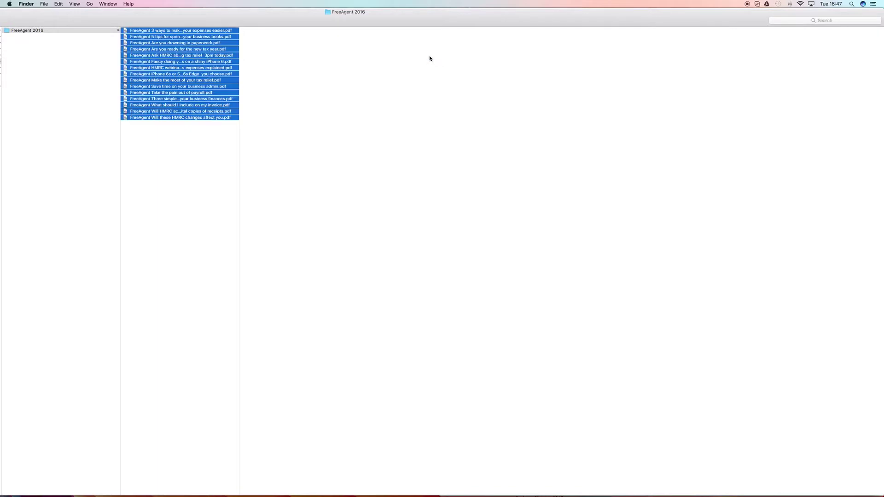
- Quick Look 'FreeAgent 3 ways to make managing your expenses easier.pdf', flipping through its two pages
click(178, 171)
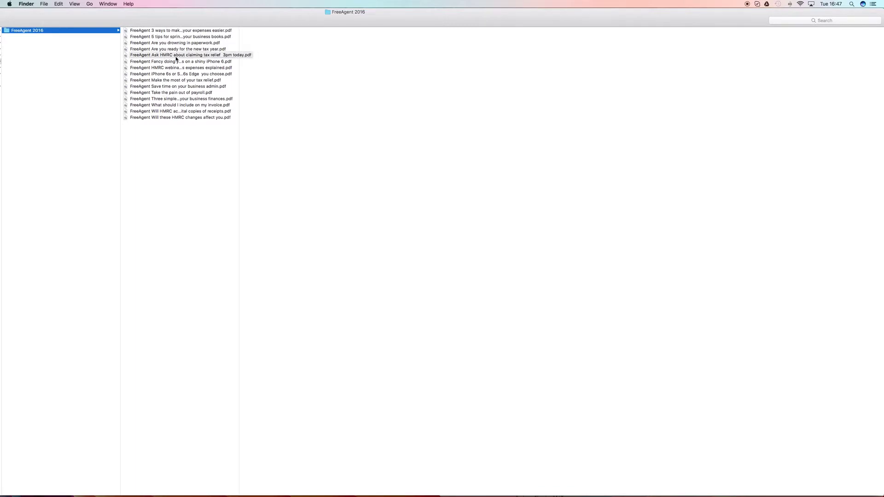
click(204, 29)
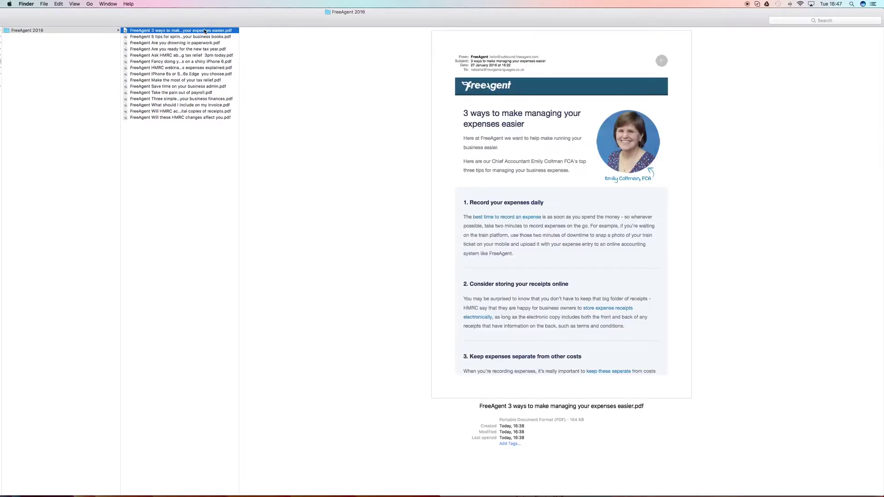
mouse_move(443, 354)
click(566, 376)
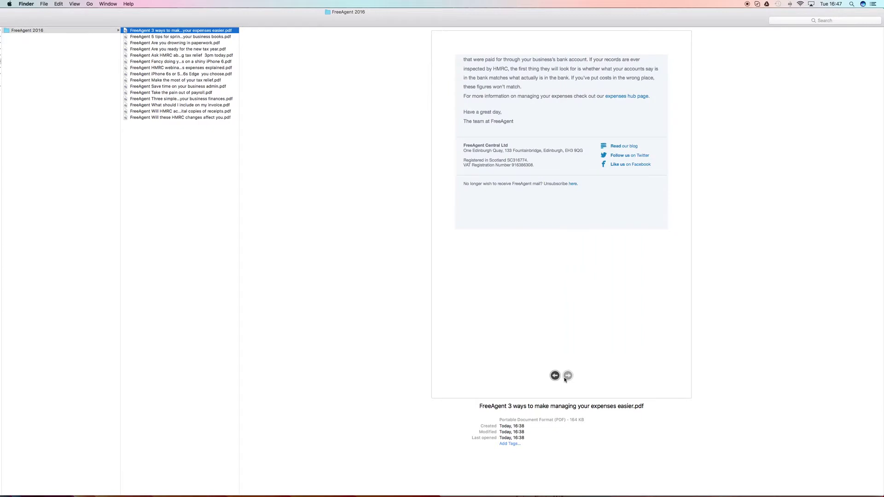
click(552, 377)
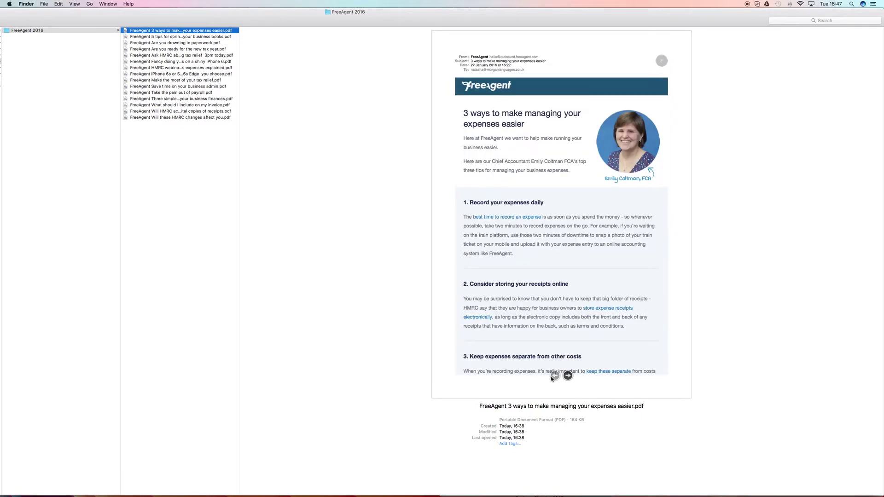
- Read the expenses email PDF in Preview, then close it
double_click(157, 32)
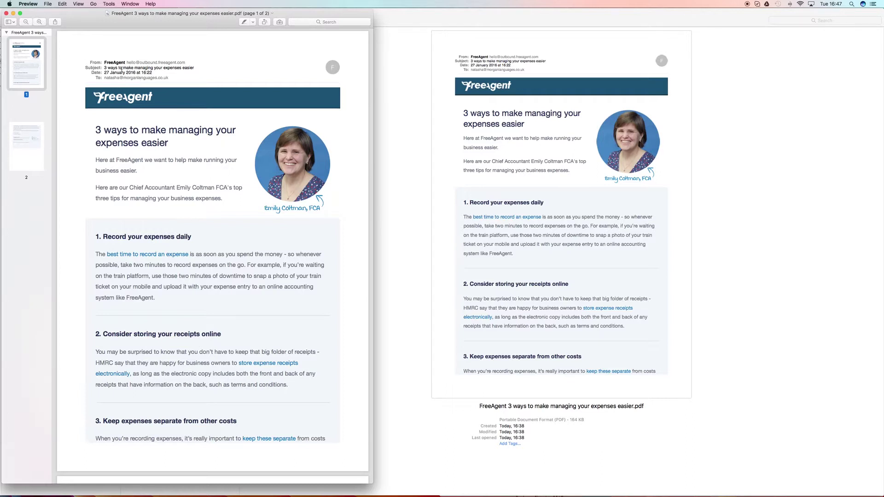
scroll(148, 115, down, 5)
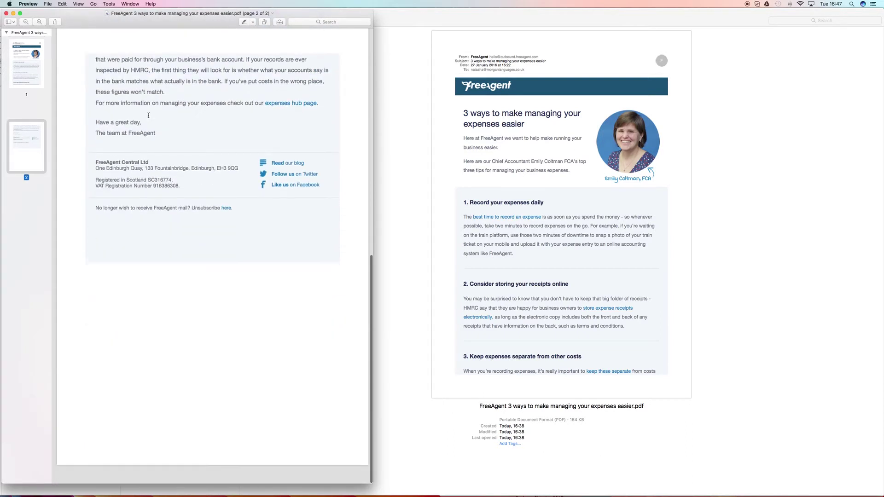
click(6, 13)
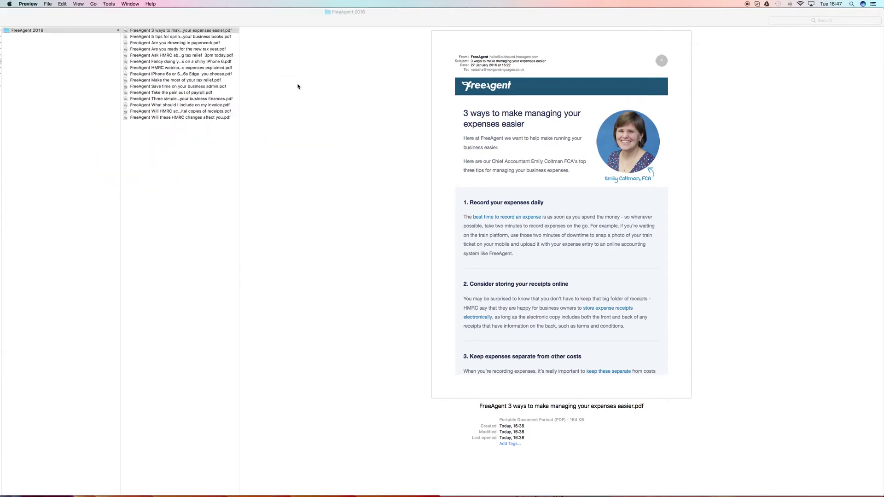
- Read both pages of 'FreeAgent Are you ready for the new tax year.pdf' in Preview, then close it
double_click(223, 48)
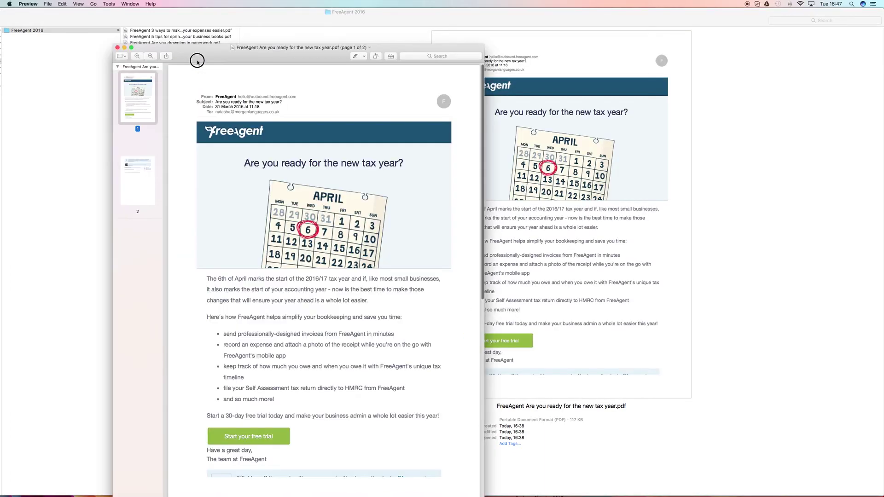
scroll(334, 192, up, 20)
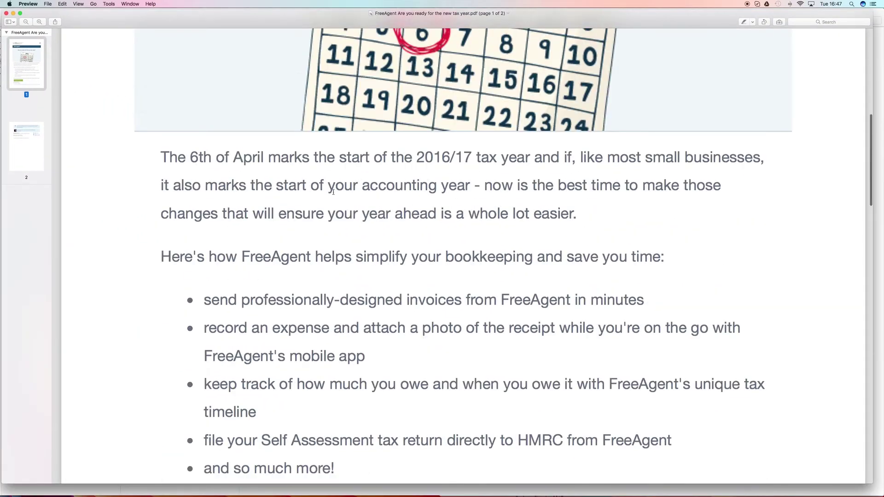
scroll(333, 191, down, 20)
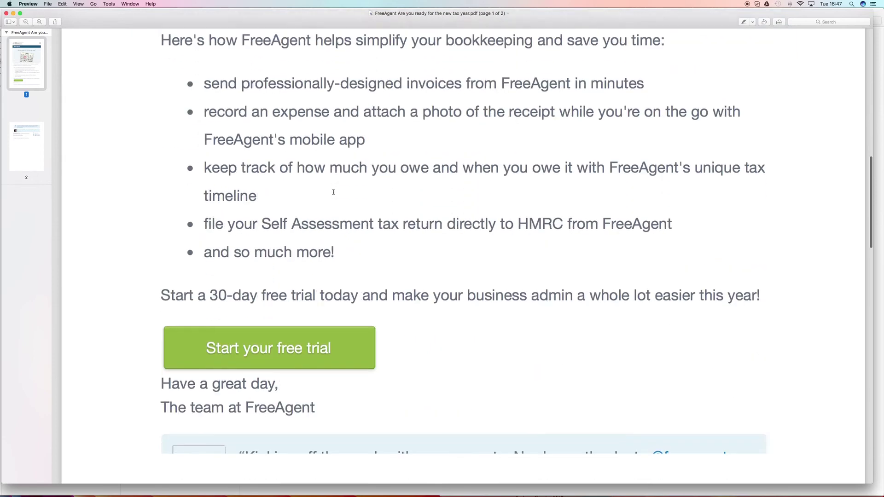
scroll(333, 192, up, 20)
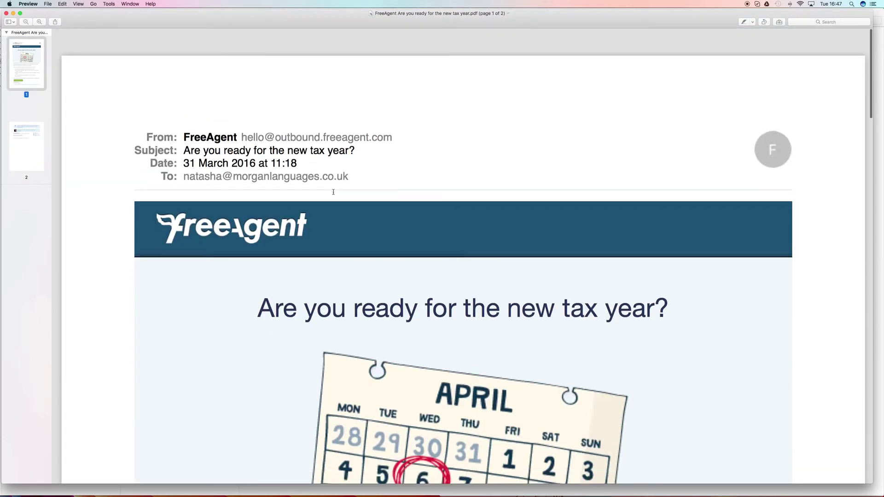
scroll(333, 192, down, 20)
scroll(333, 191, up, 10)
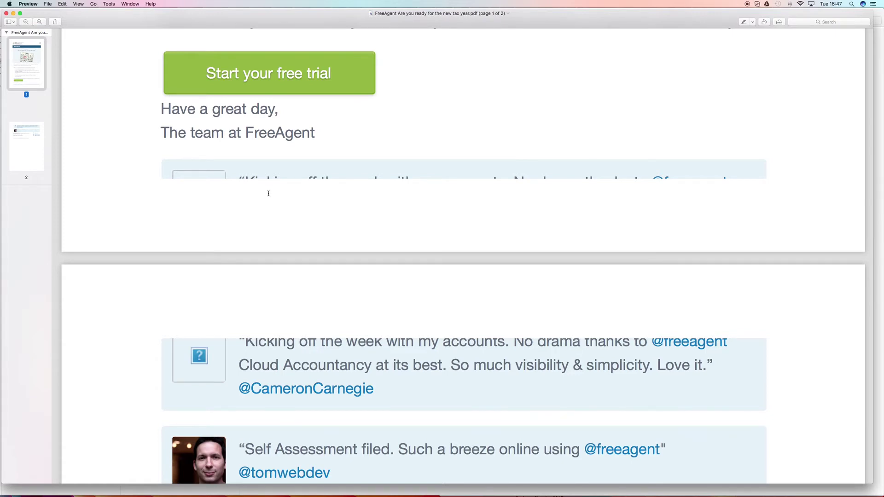
click(39, 168)
scroll(88, 132, up, 4)
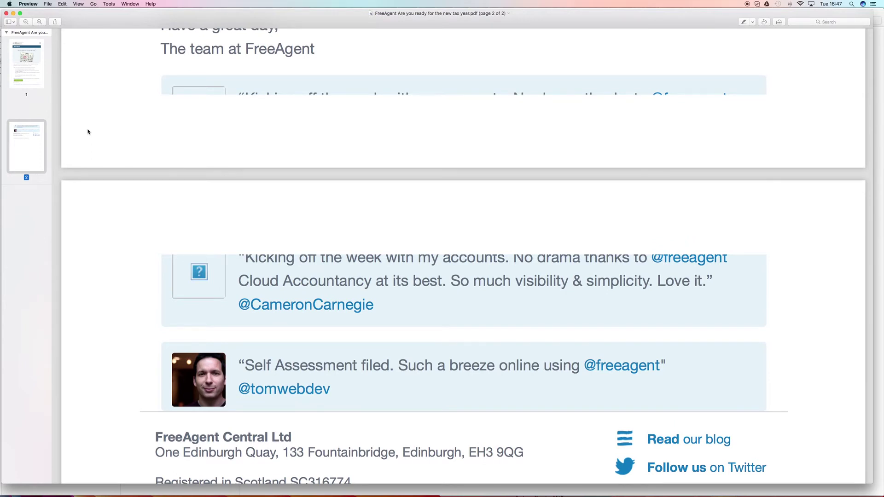
scroll(88, 132, up, 3)
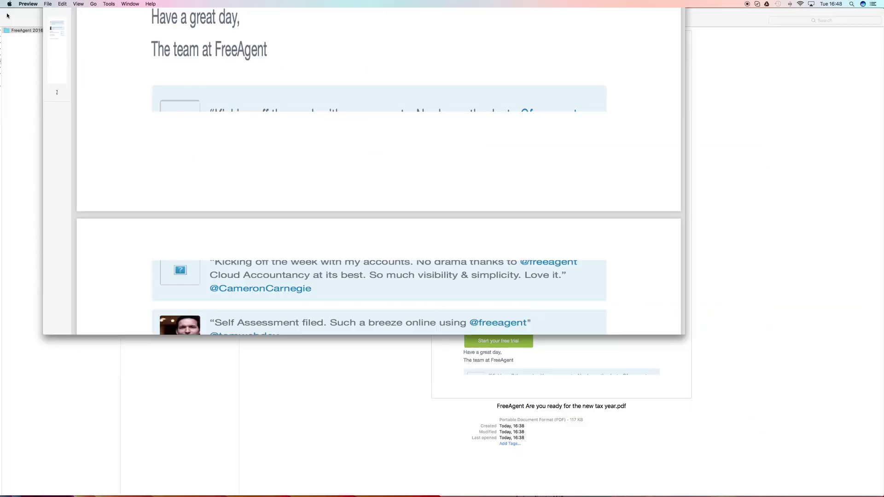
click(6, 12)
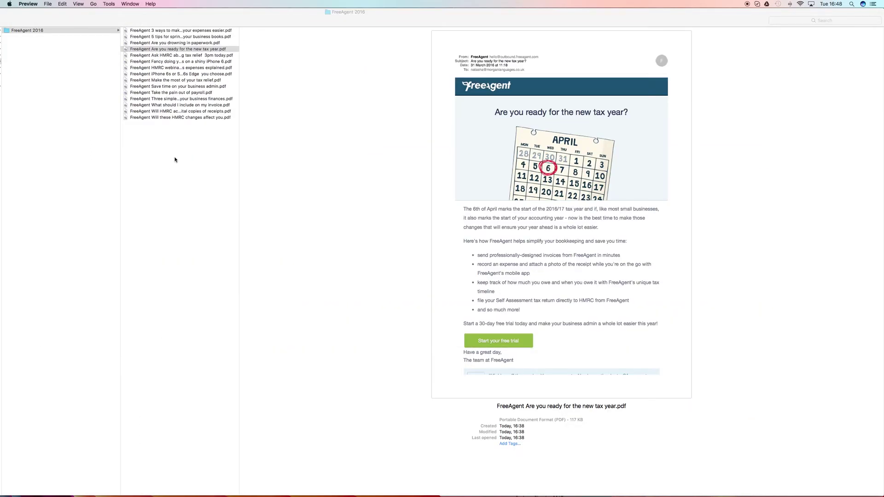